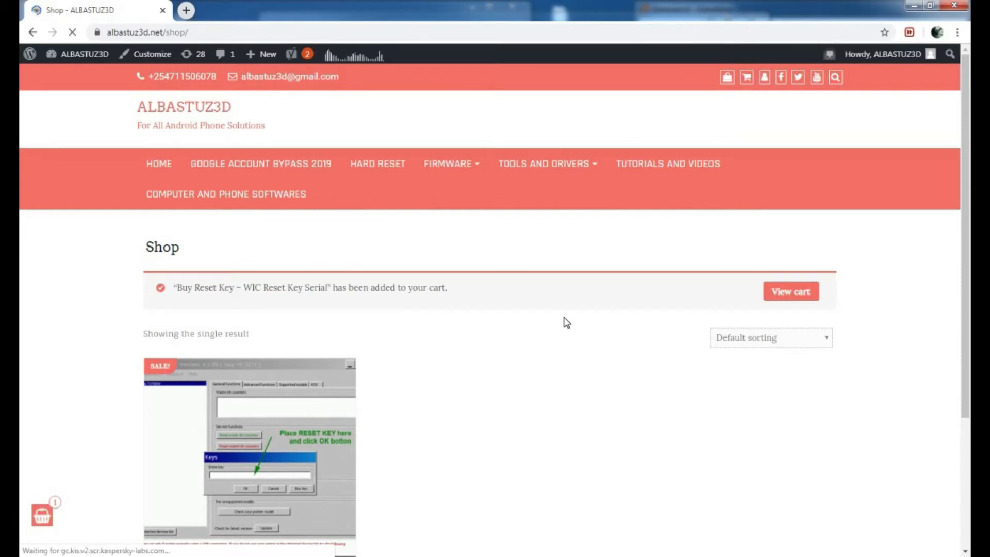
Open the cart containing the WIC Reset Key Serial and start the PayPal checkout
{"action": "scroll", "coordinate": [564, 330], "scroll_direction": "down", "scroll_amount": 2}
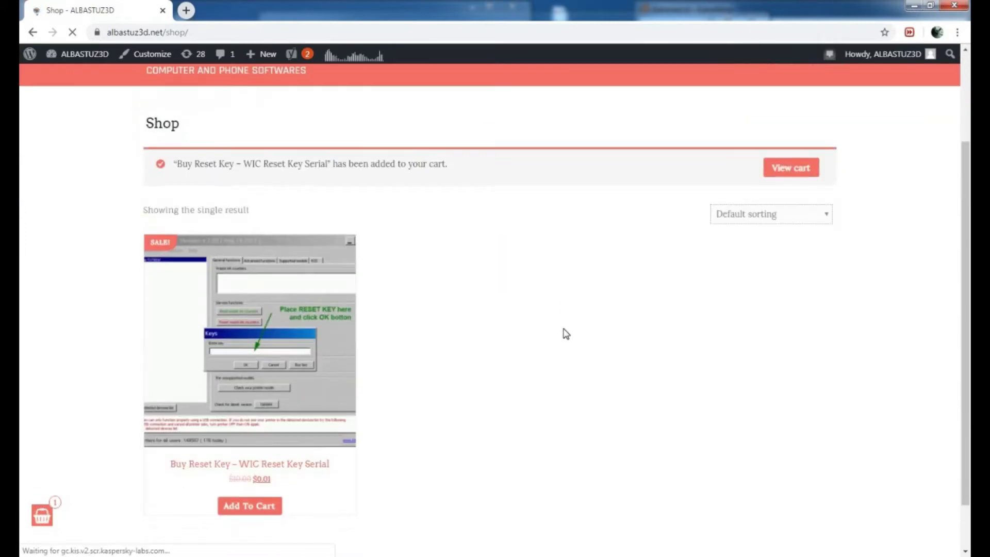
{"action": "scroll", "coordinate": [737, 220], "scroll_direction": "up", "scroll_amount": 2}
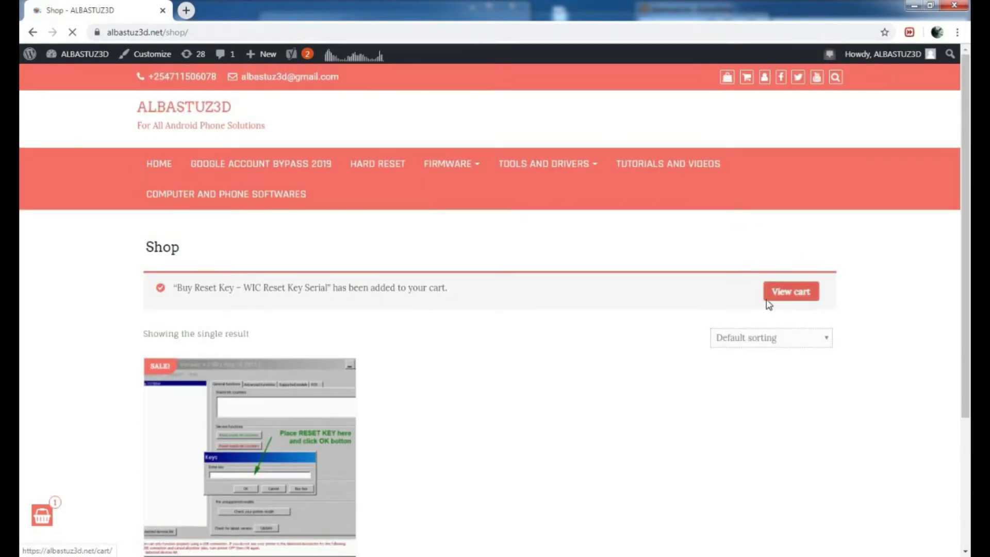
{"action": "left_click", "coordinate": [797, 294]}
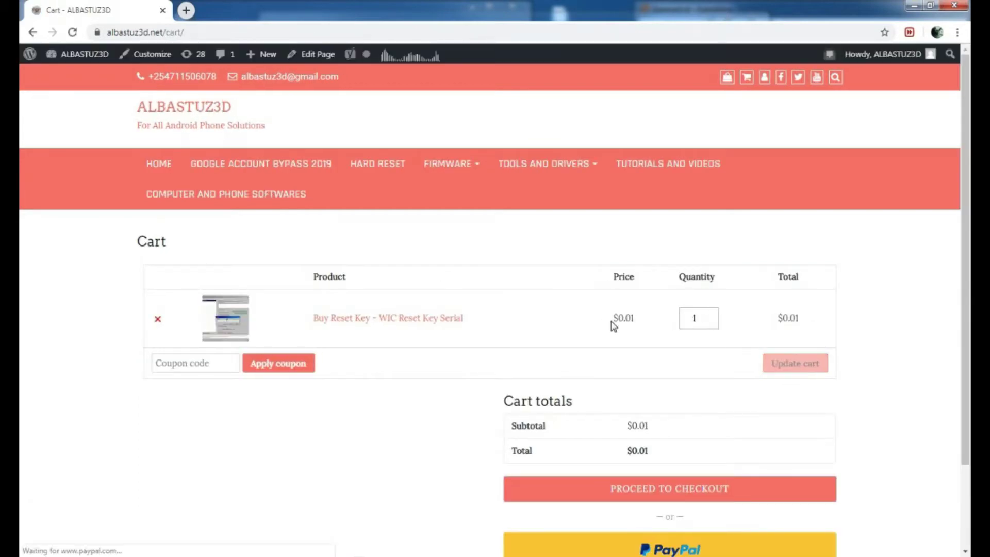
{"action": "scroll", "coordinate": [619, 402], "scroll_direction": "down", "scroll_amount": 1}
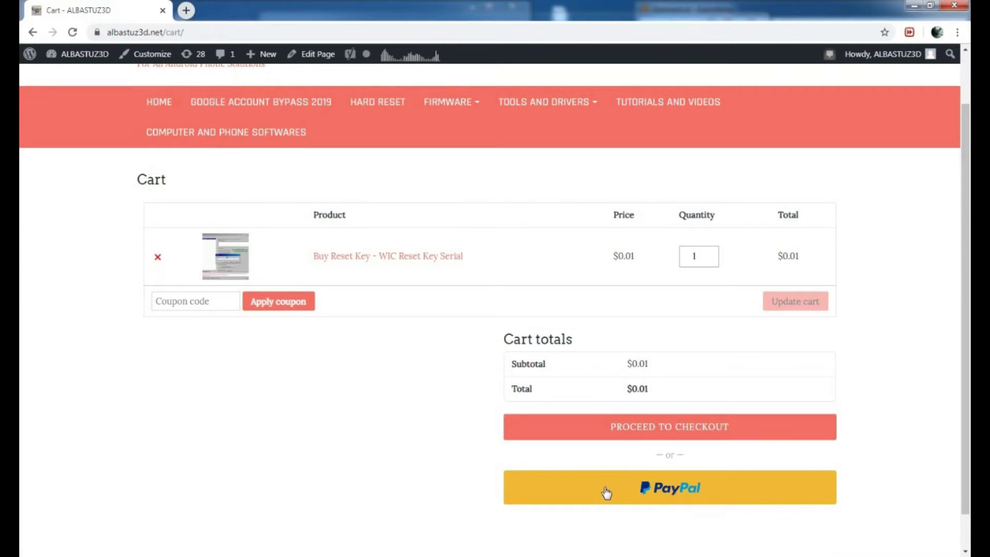
{"action": "left_click", "coordinate": [696, 498]}
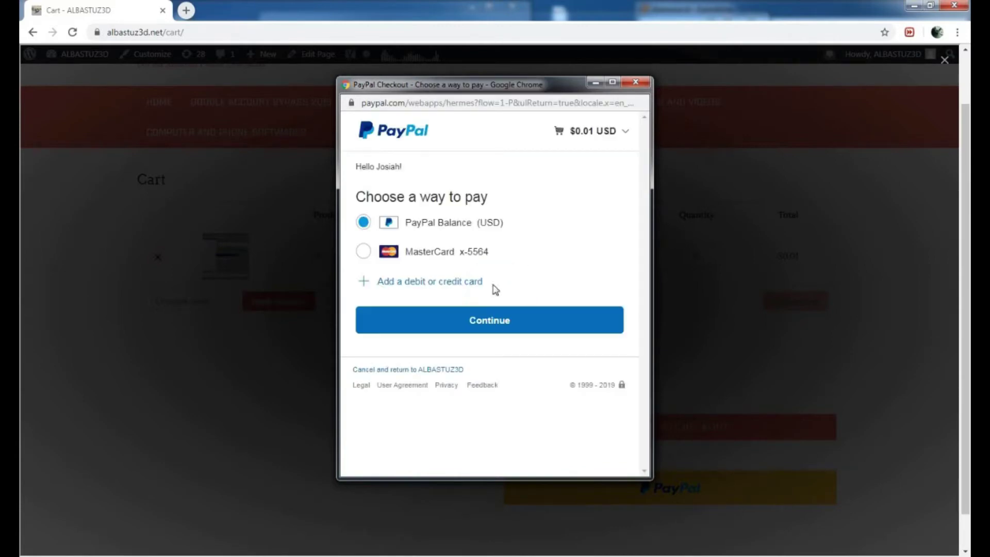
Pay with PayPal Balance (USD) and place the order for the WIC Reset Key Serial
{"action": "left_click", "coordinate": [492, 321]}
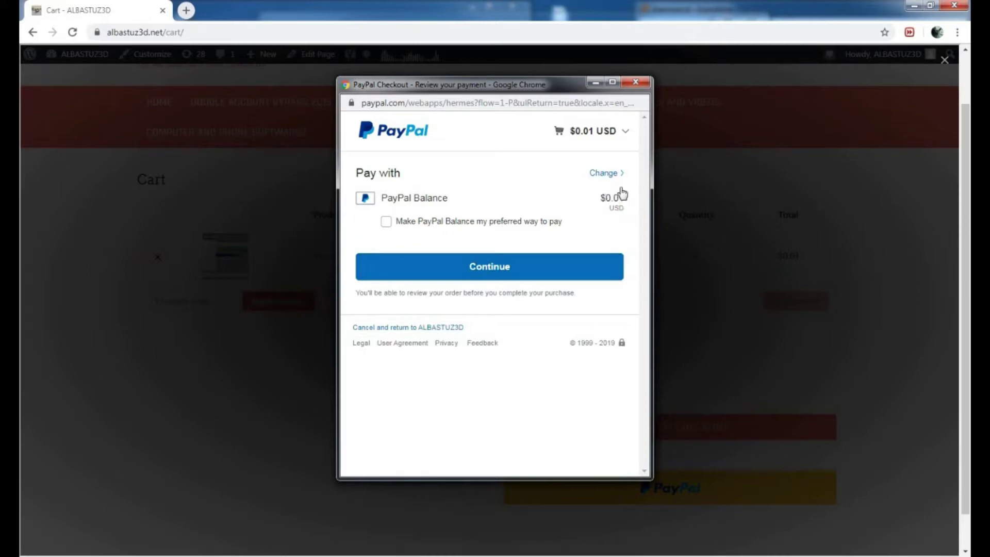
{"action": "left_click", "coordinate": [488, 268]}
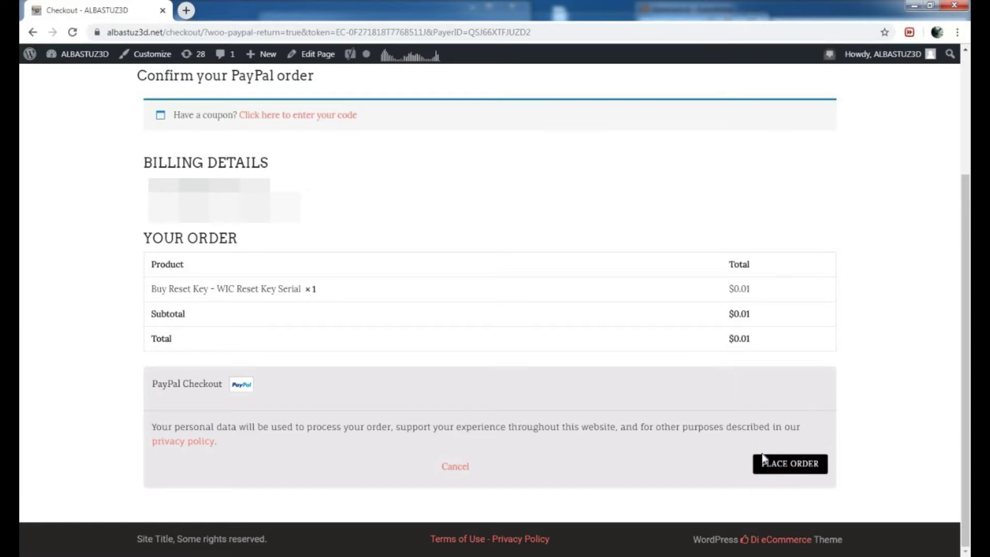
{"action": "left_click", "coordinate": [790, 463]}
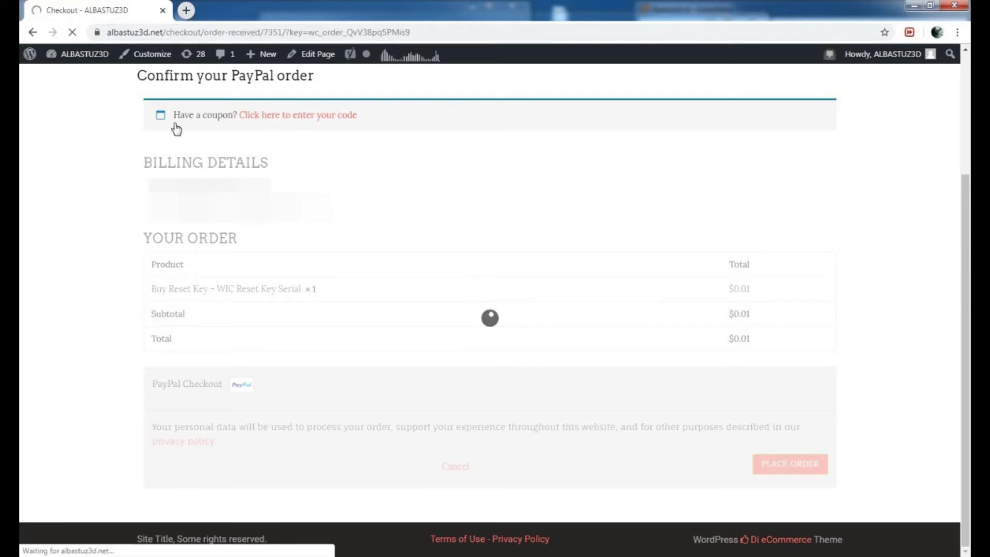
Download the Epson Reset Tool from the order page and show the downloaded archive in its folder
{"action": "left_click", "coordinate": [741, 271]}
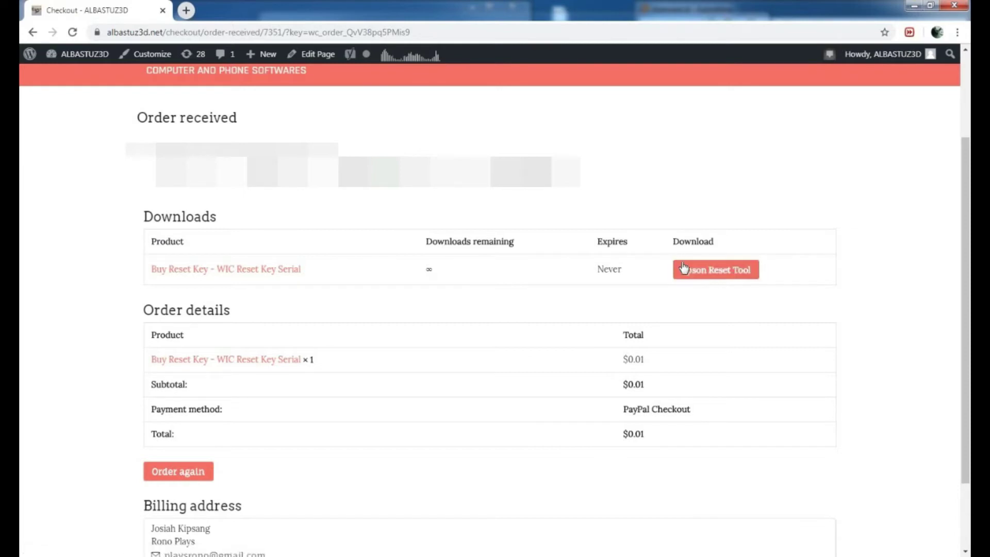
{"action": "left_click", "coordinate": [726, 270]}
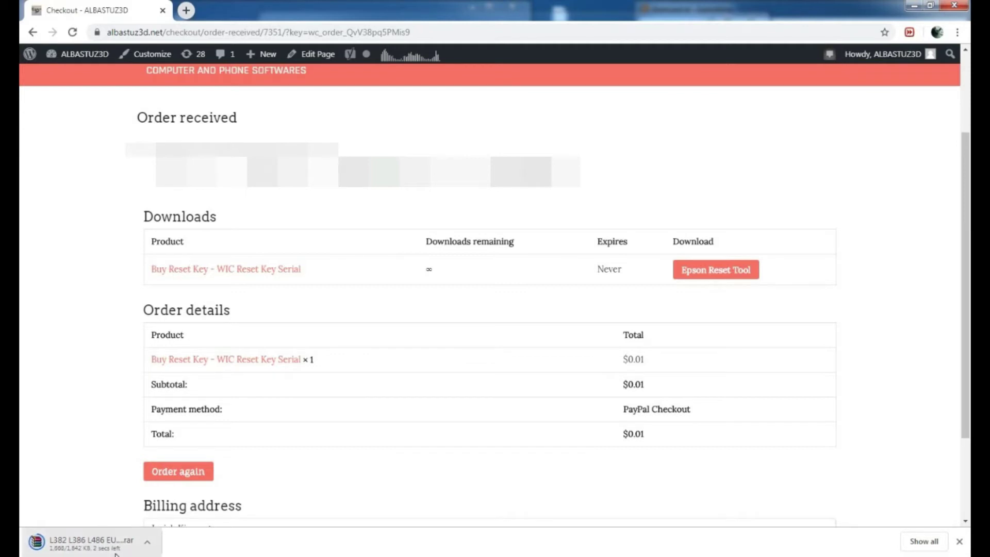
{"action": "left_click", "coordinate": [149, 545]}
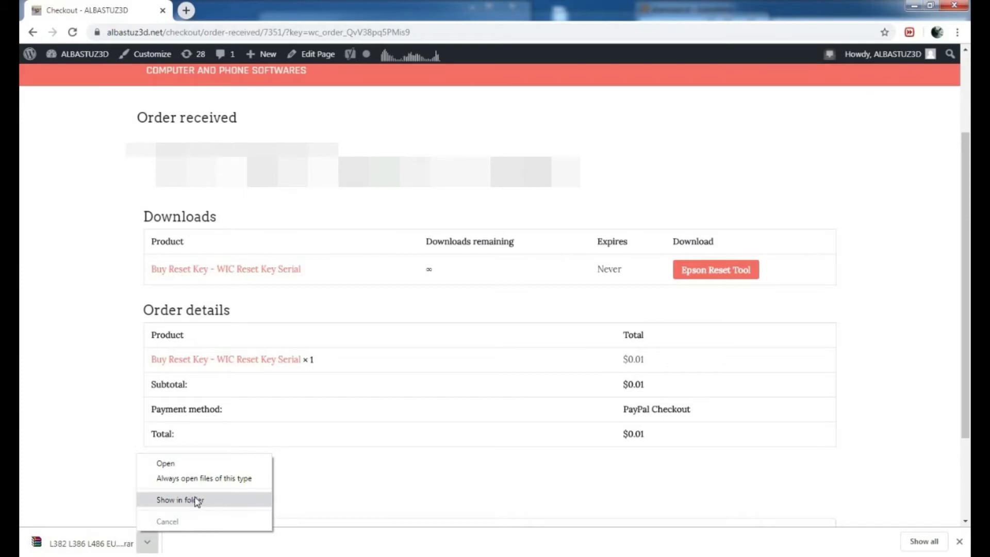
{"action": "left_click", "coordinate": [214, 502]}
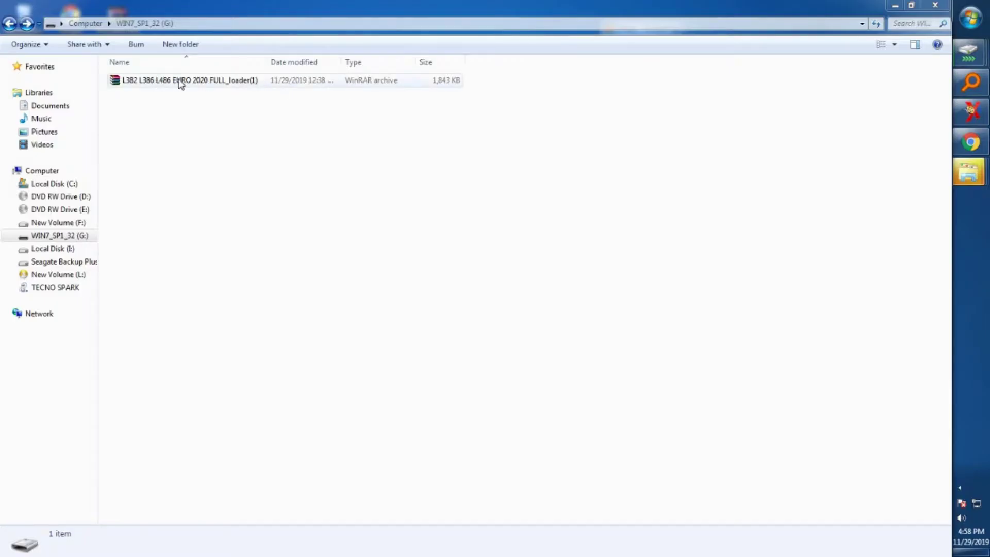
Extract the L382 L386 L486 EURO 2020 FULL_loader(1) archive in place and open the extracted L382 L386 L486 EURO 2018 FULL folder
{"action": "right_click", "coordinate": [194, 86]}
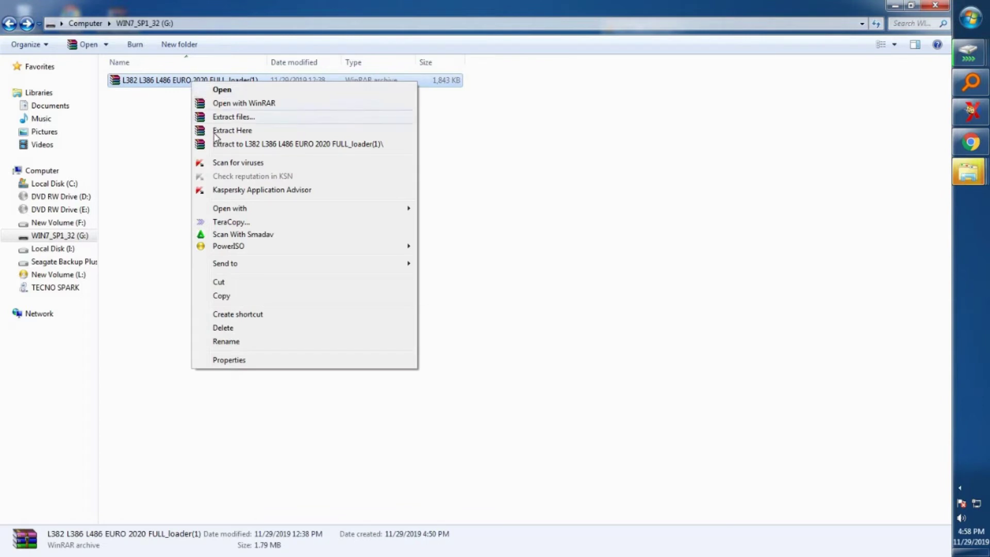
{"action": "left_click", "coordinate": [248, 134]}
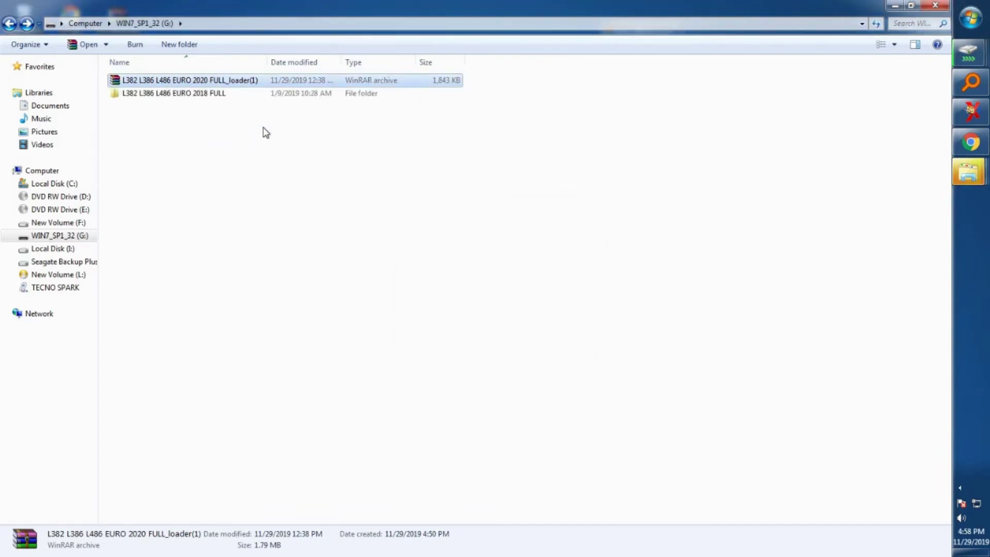
{"action": "right_click", "coordinate": [192, 98]}
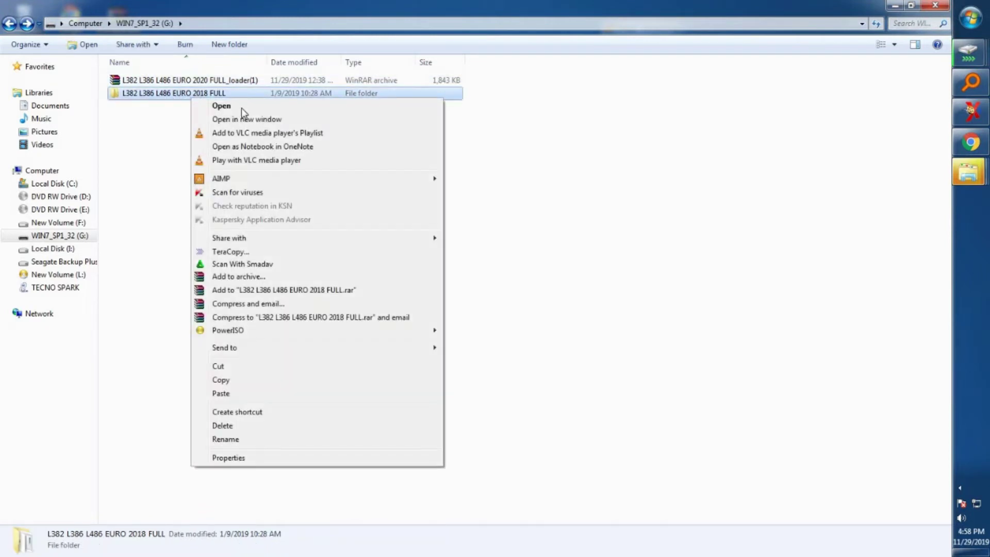
{"action": "left_click", "coordinate": [260, 119]}
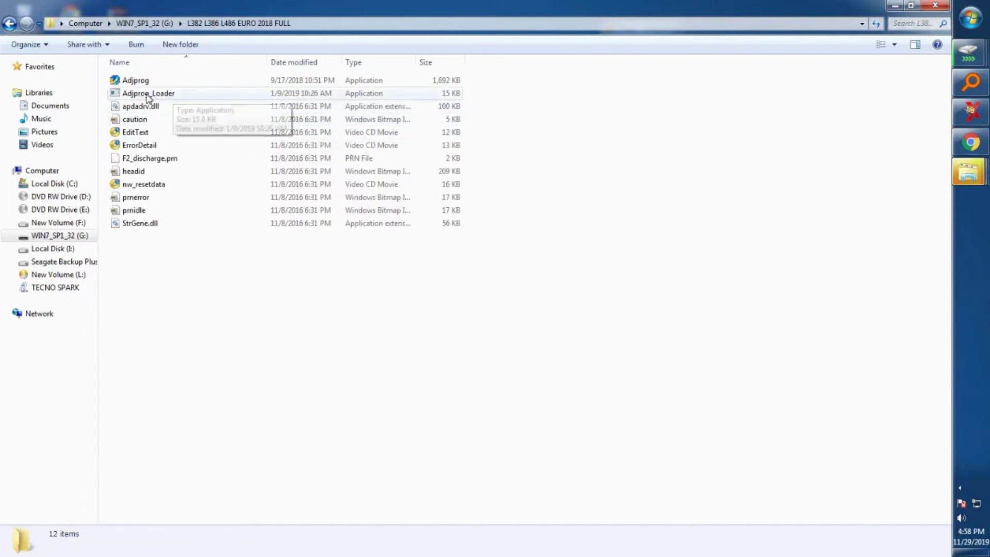
Launch Adjprog_Loader and allow it to keep running despite the Smadav warning
{"action": "right_click", "coordinate": [180, 94]}
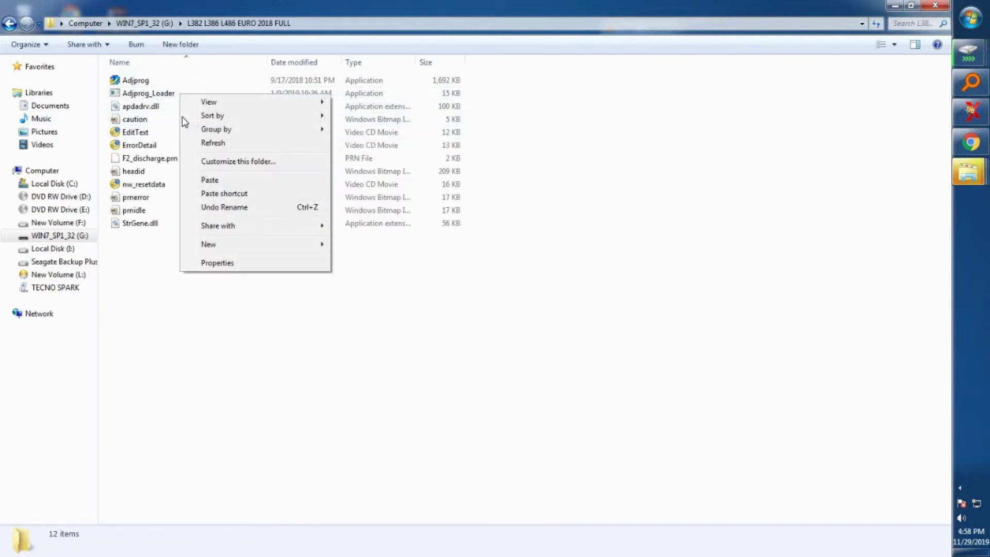
{"action": "left_click", "coordinate": [190, 97]}
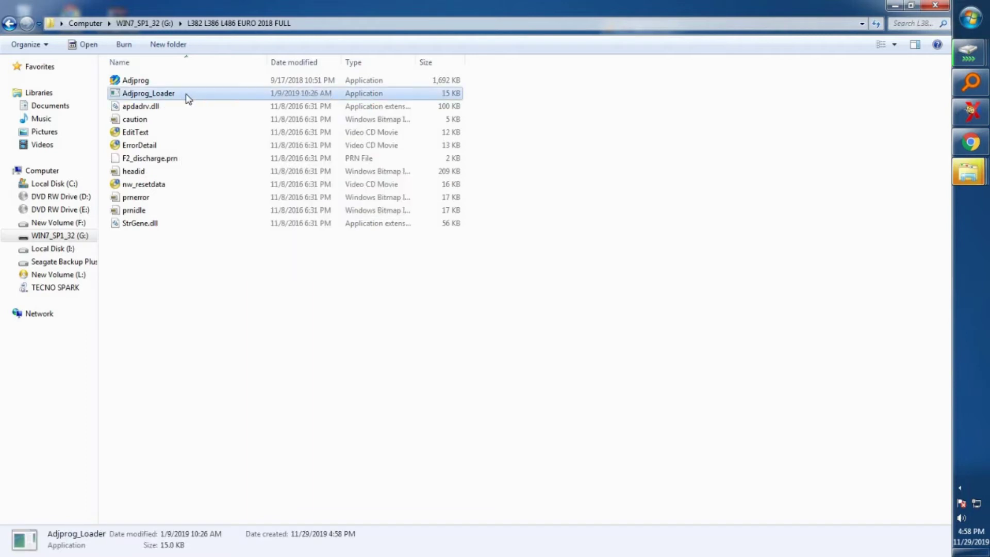
{"action": "right_click", "coordinate": [186, 95]}
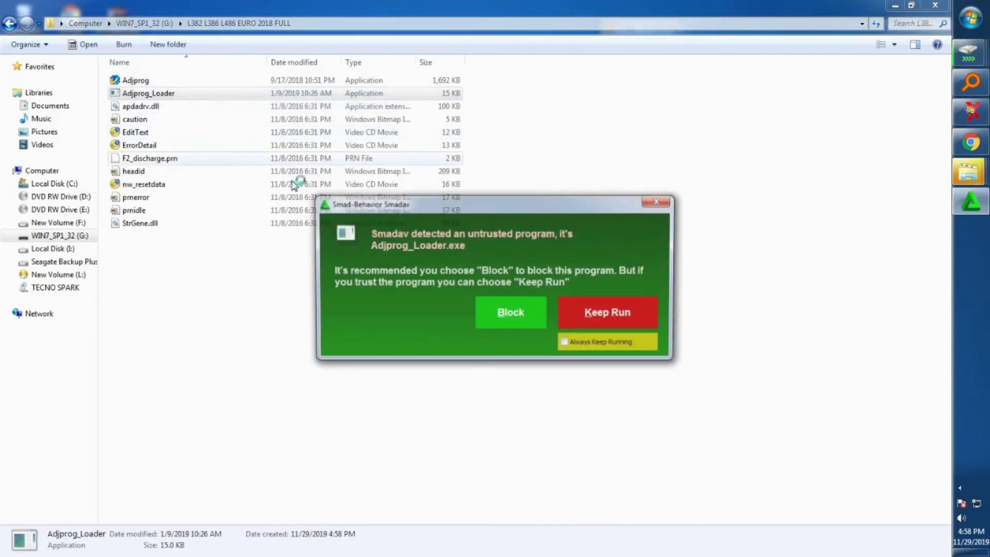
{"action": "left_click", "coordinate": [618, 316]}
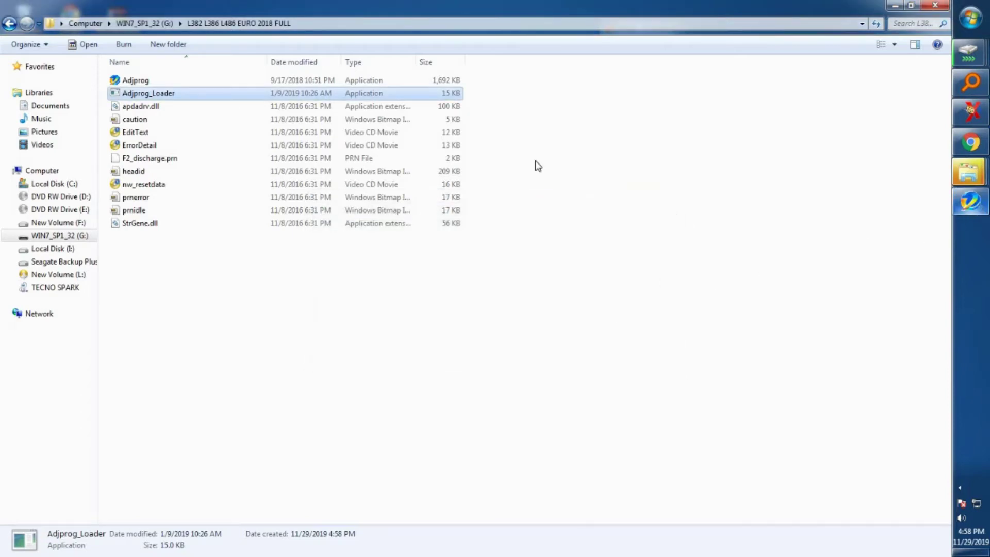
Launch Adjprog, allow it to keep running in Smadav, and bring up the EPSON Adjustment Program main window
{"action": "left_click", "coordinate": [138, 83]}
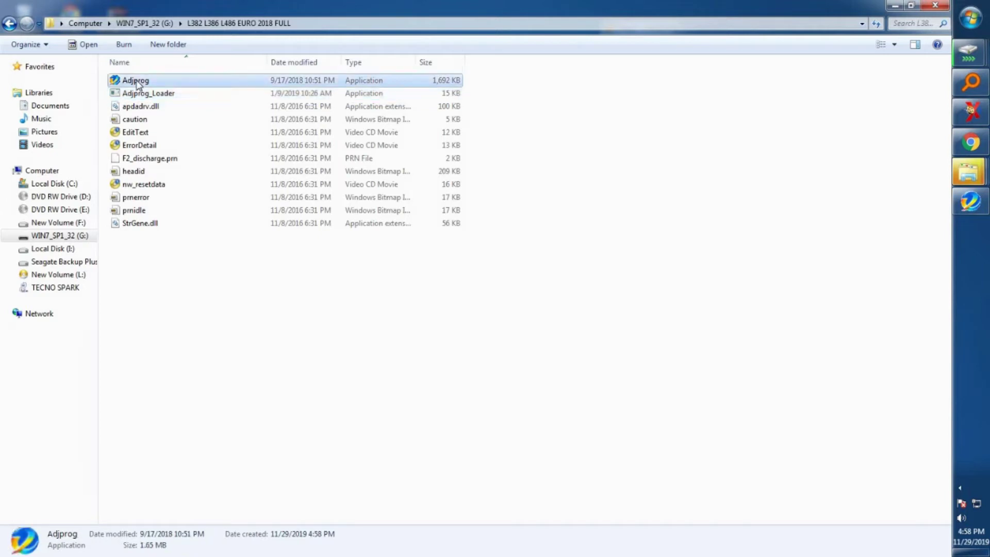
{"action": "right_click", "coordinate": [172, 86]}
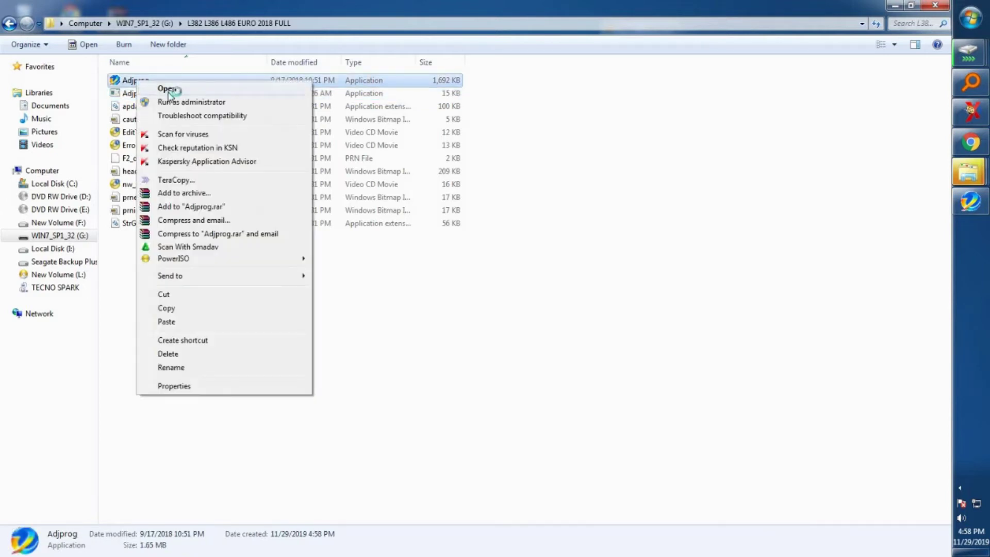
{"action": "left_click", "coordinate": [169, 91]}
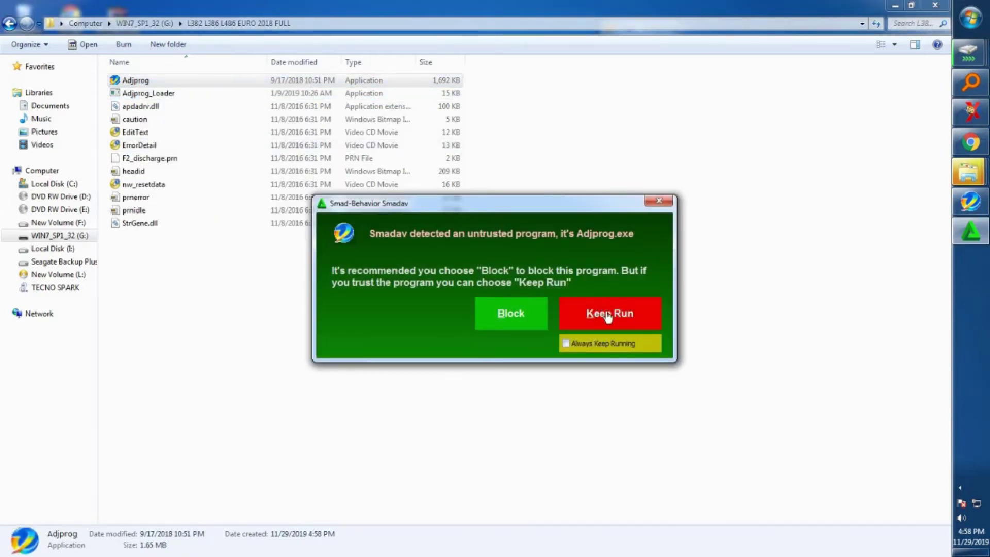
{"action": "left_click", "coordinate": [633, 343]}
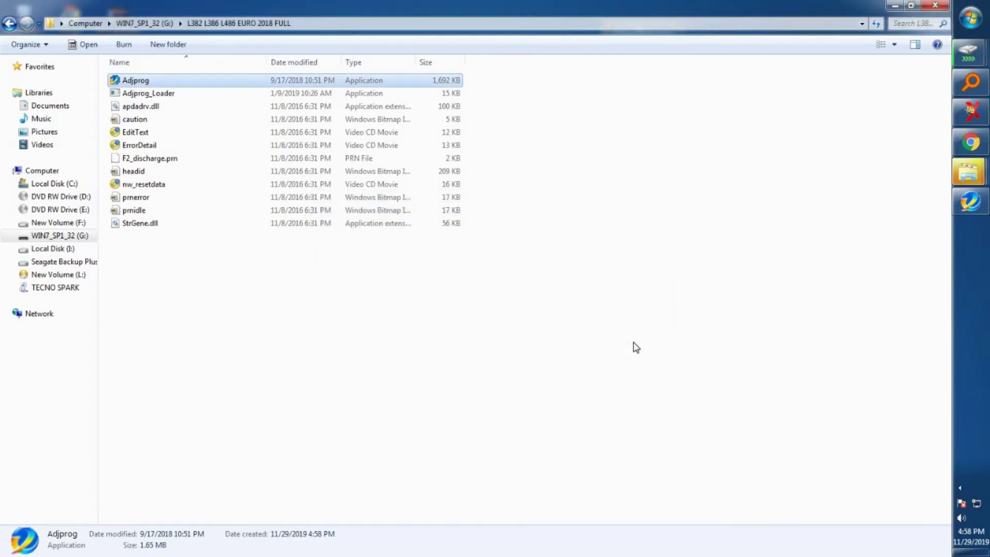
{"action": "left_click", "coordinate": [969, 202]}
{"action": "left_click", "coordinate": [519, 357]}
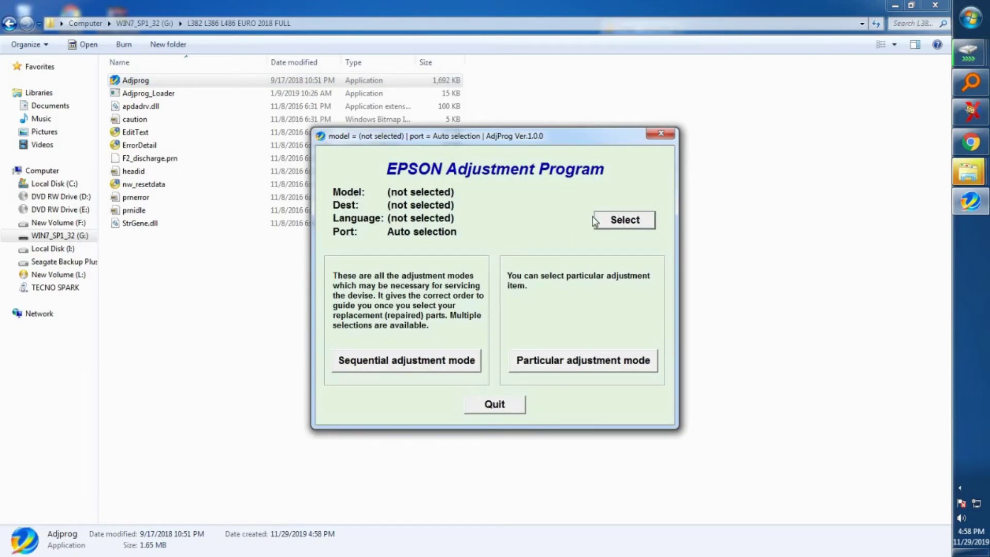
Set the printer model to L382 and the destination to EURO, keeping the port on Auto selection
{"action": "left_click", "coordinate": [617, 221]}
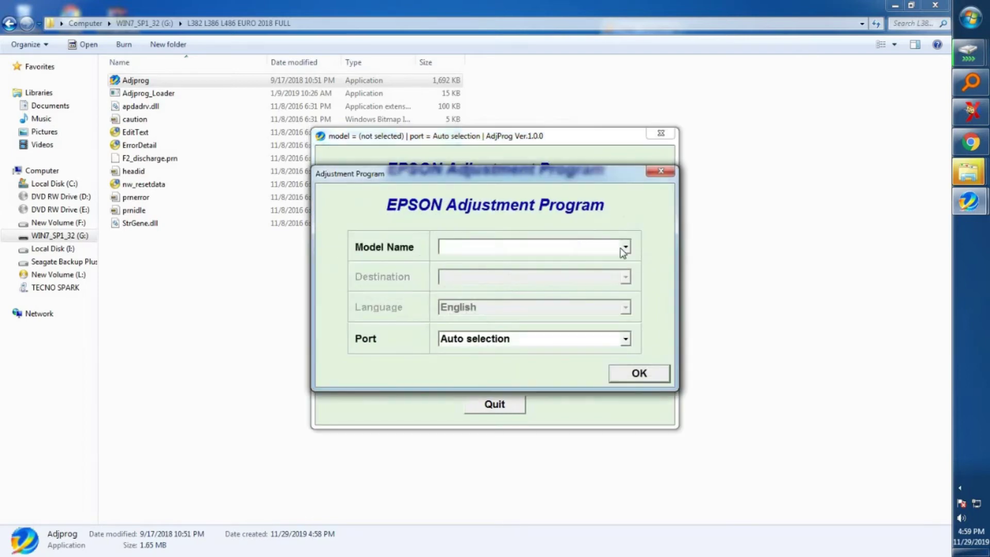
{"action": "left_click", "coordinate": [585, 247]}
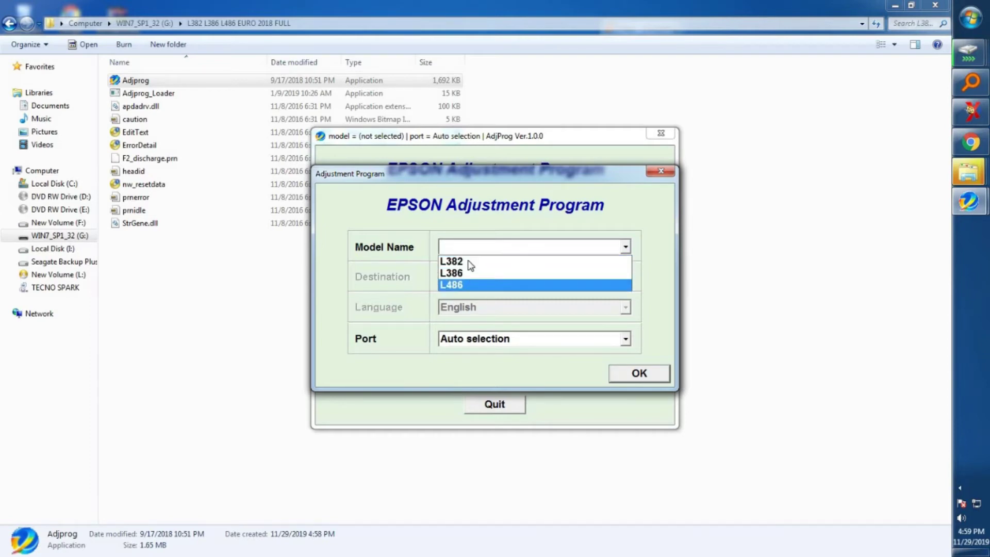
{"action": "key", "text": "Return"}
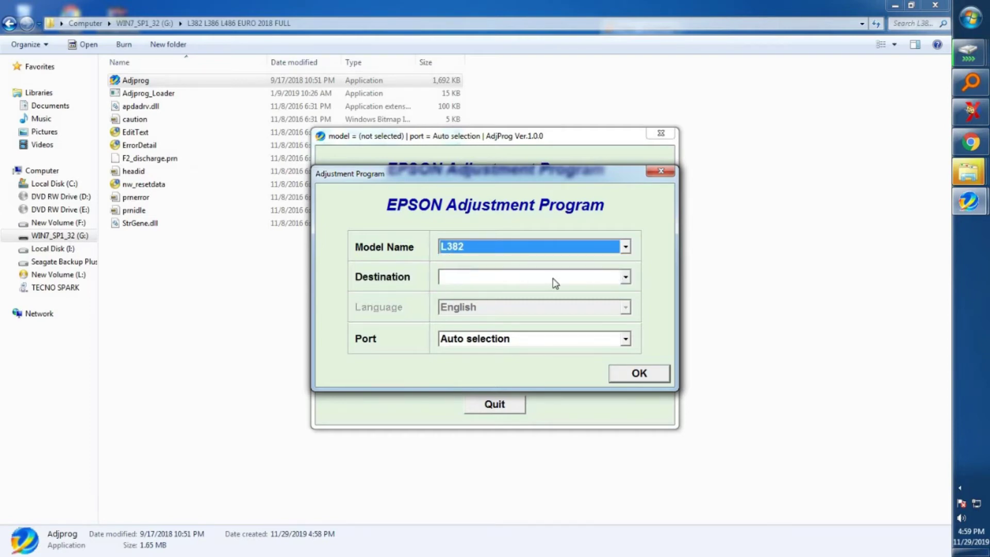
{"action": "left_click", "coordinate": [598, 278]}
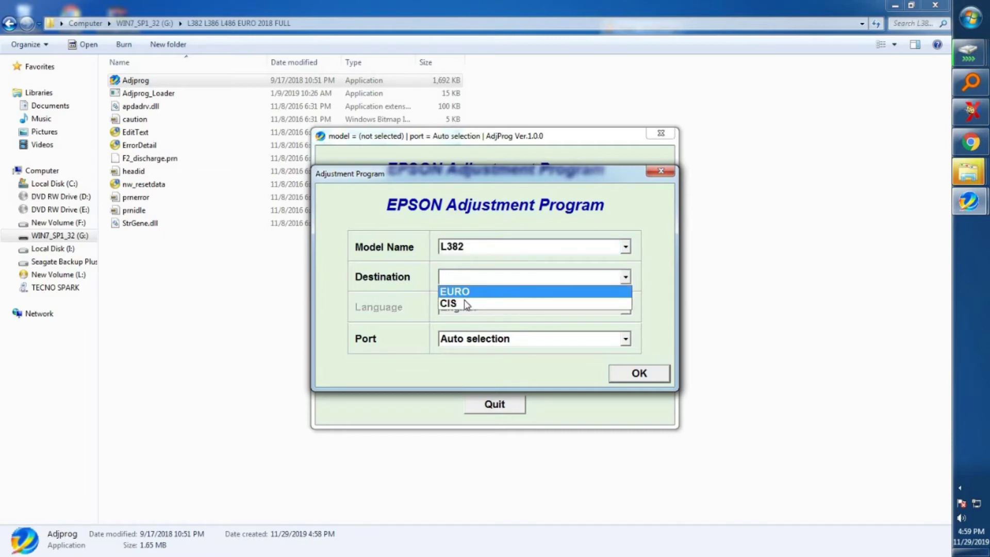
{"action": "left_click", "coordinate": [562, 360]}
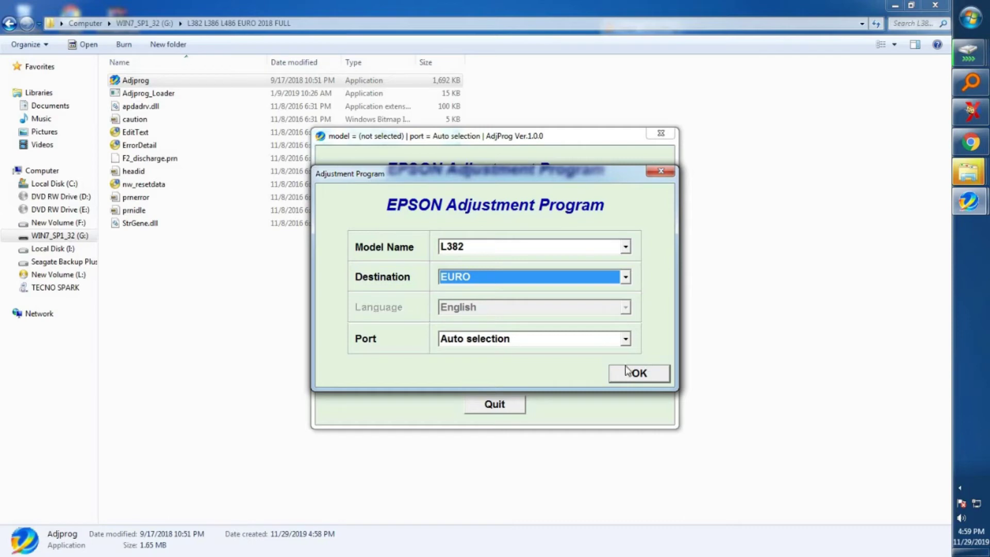
{"action": "left_click", "coordinate": [623, 382]}
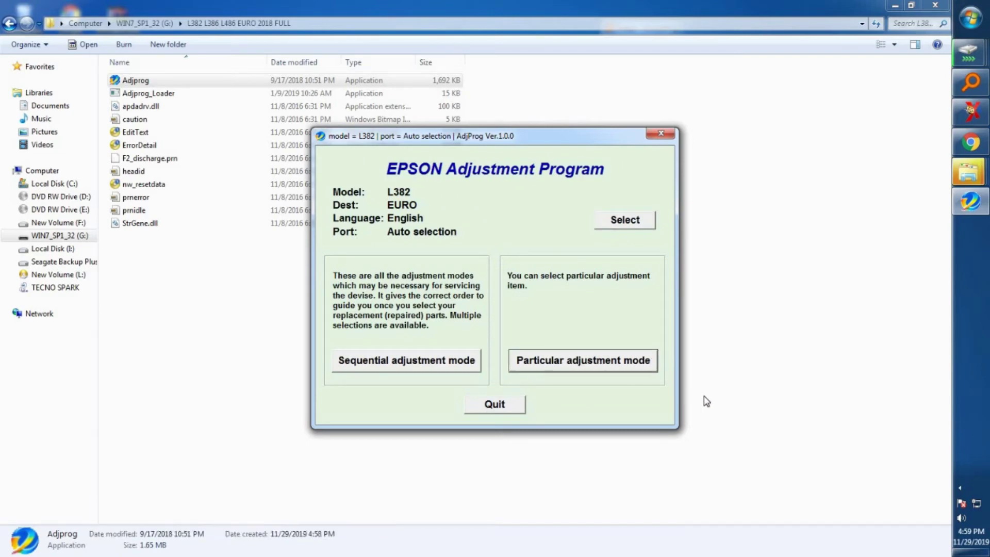
Enter Particular adjustment mode and open the Waste ink pad counter maintenance item
{"action": "left_click", "coordinate": [640, 360]}
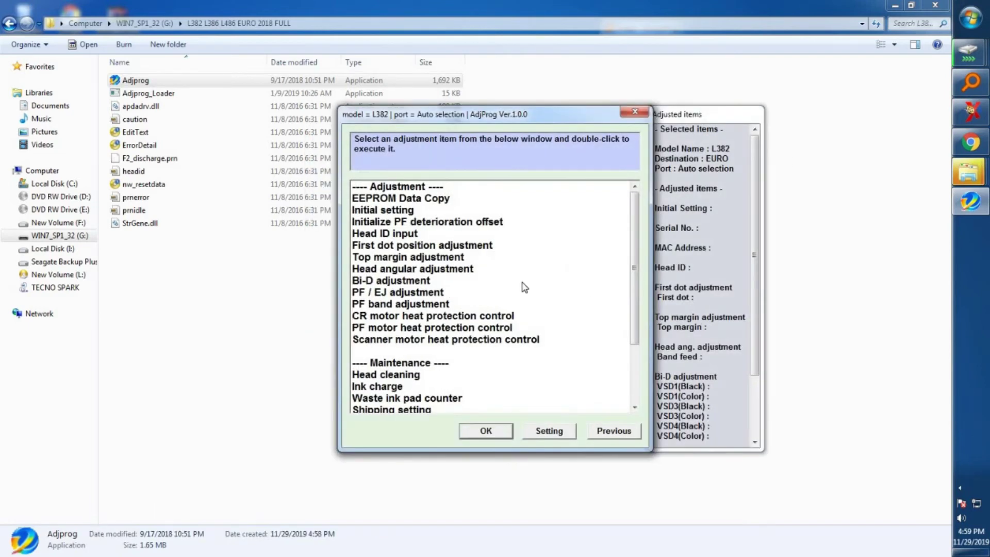
{"action": "left_click", "coordinate": [635, 373]}
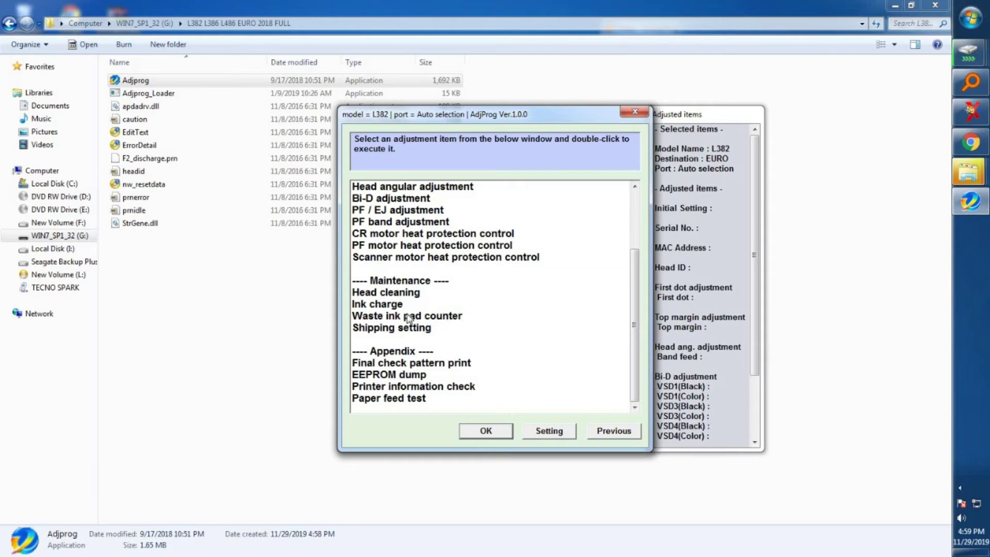
{"action": "left_click", "coordinate": [446, 318]}
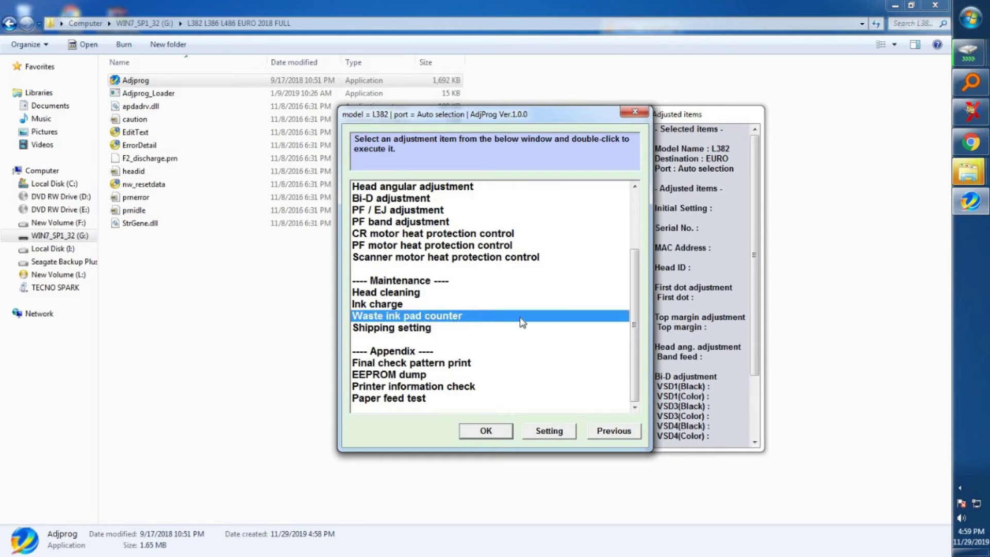
{"action": "left_click", "coordinate": [488, 430]}
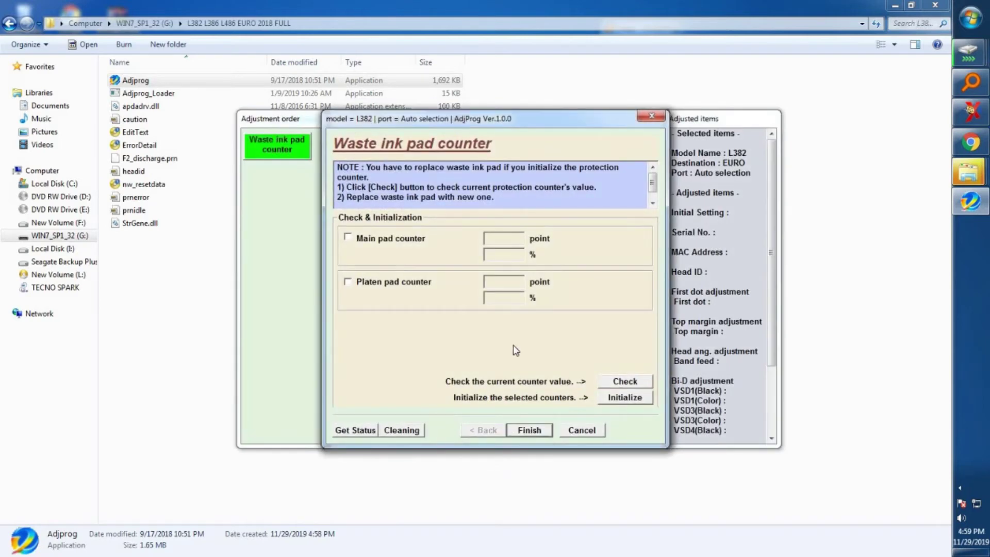
Check the current waste ink counter values and select both the main pad and platen pad counters
{"action": "left_click", "coordinate": [626, 382]}
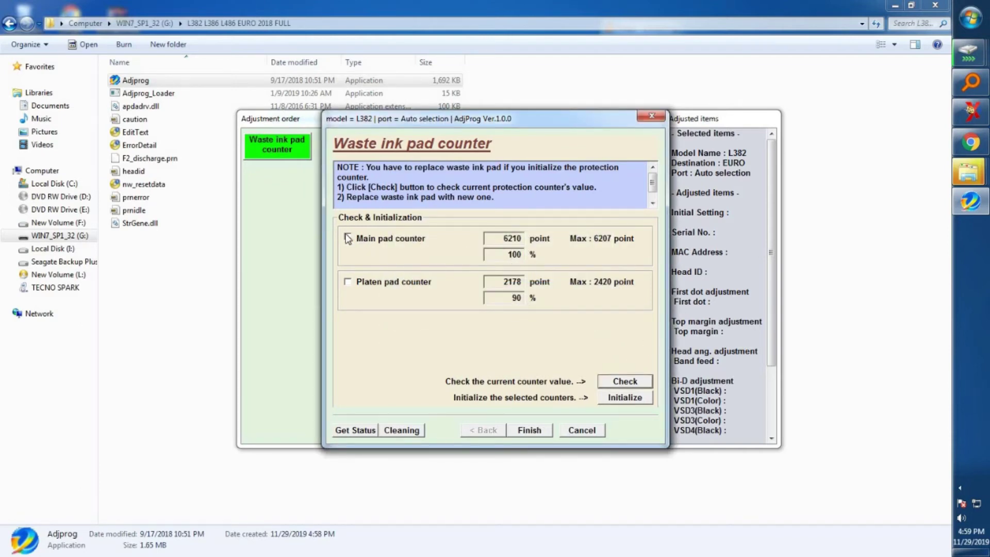
{"action": "left_click", "coordinate": [348, 282]}
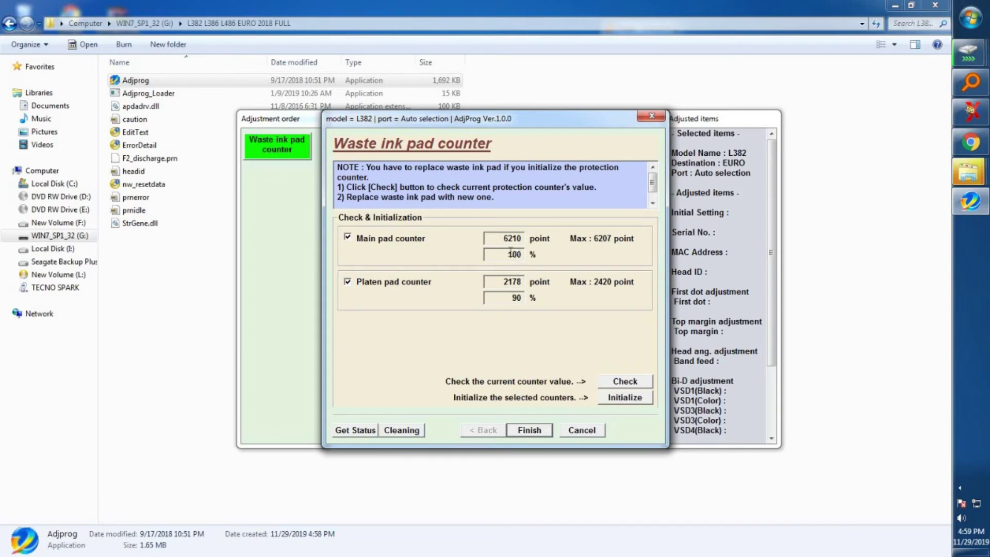
{"action": "double_click", "coordinate": [514, 254]}
{"action": "left_click", "coordinate": [514, 298]}
Initialize the selected main pad and platen pad counters, confirming the reset and dismissing any message
{"action": "left_click", "coordinate": [623, 400]}
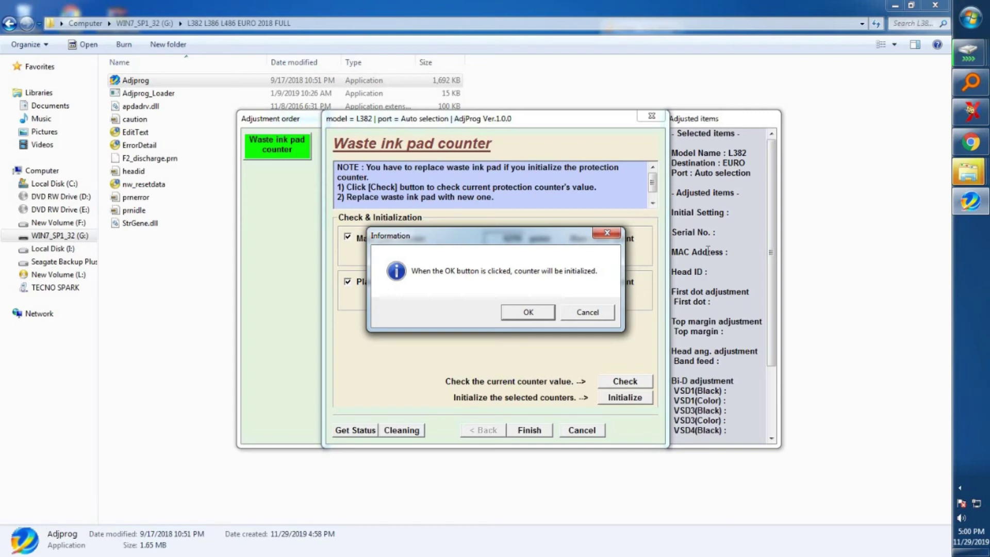
{"action": "left_click", "coordinate": [528, 312]}
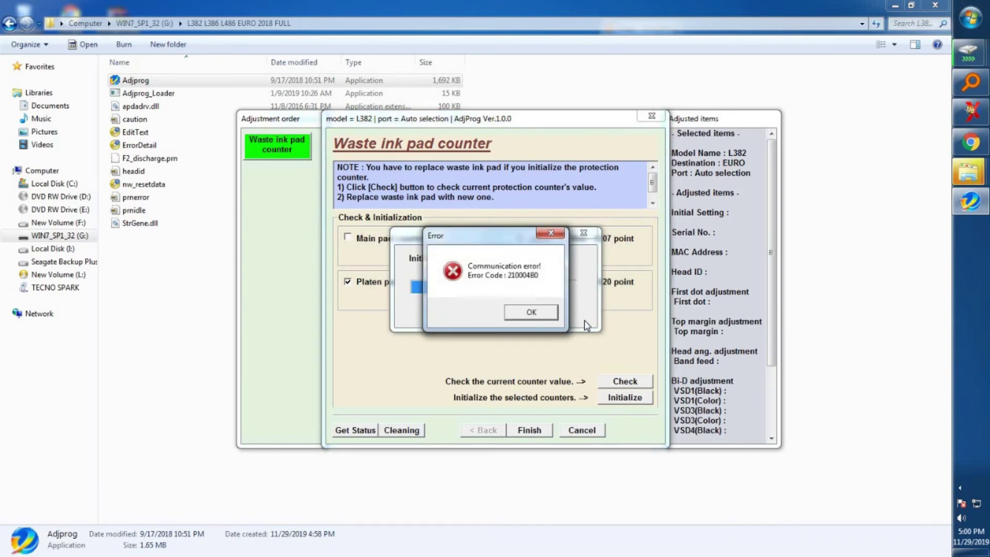
{"action": "left_click", "coordinate": [536, 313]}
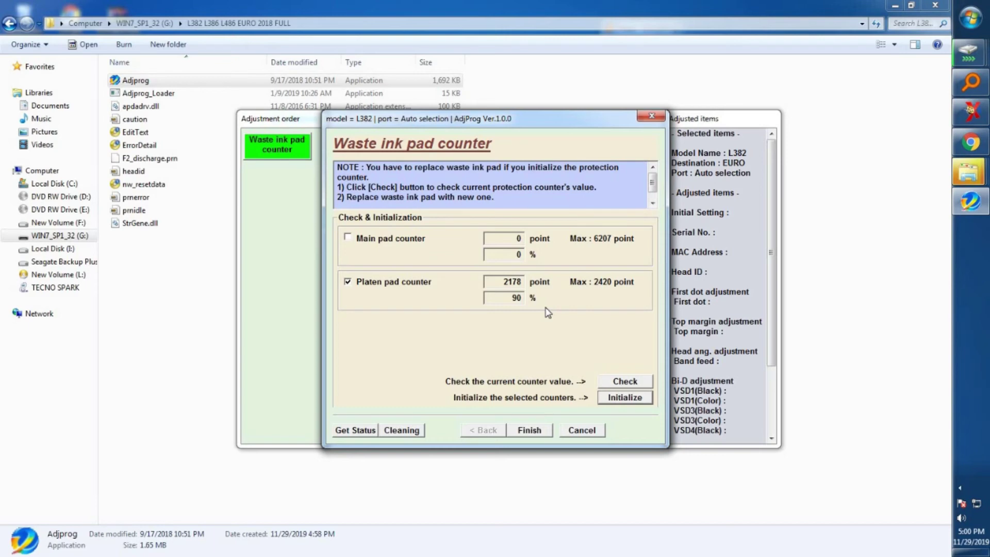
Initialize the remaining platen pad counter and finish the waste ink pad counter adjustment
{"action": "left_click", "coordinate": [348, 238]}
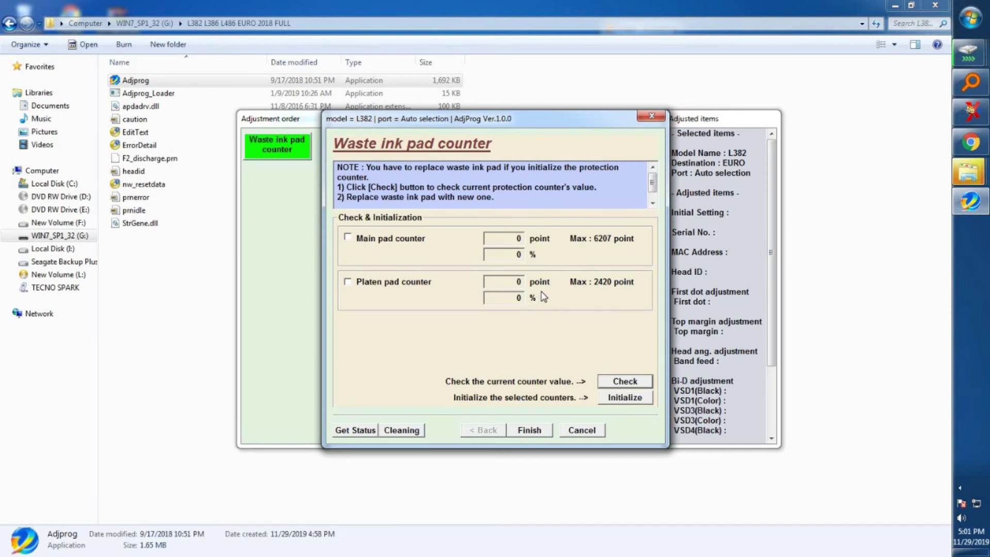
{"action": "key", "text": "Return"}
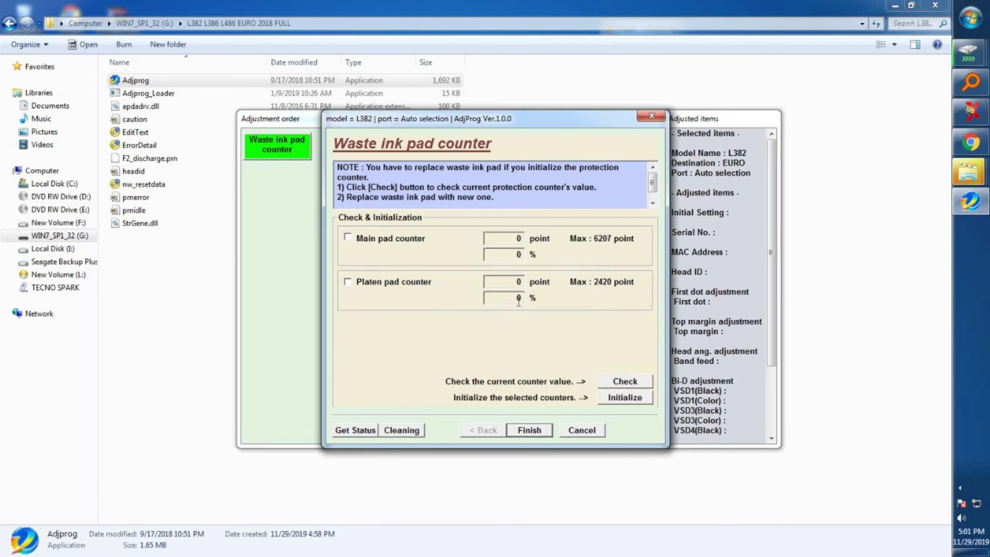
{"action": "left_click", "coordinate": [528, 431]}
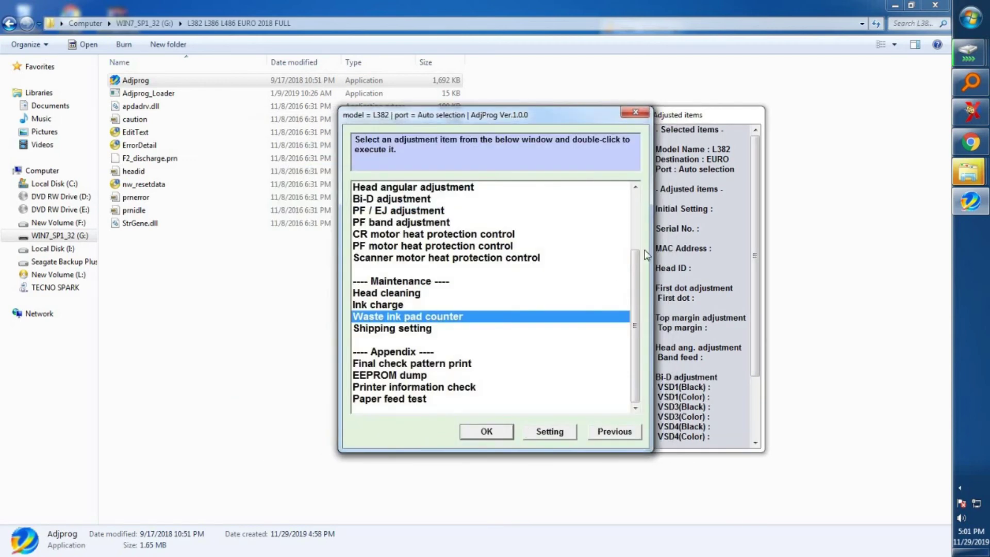